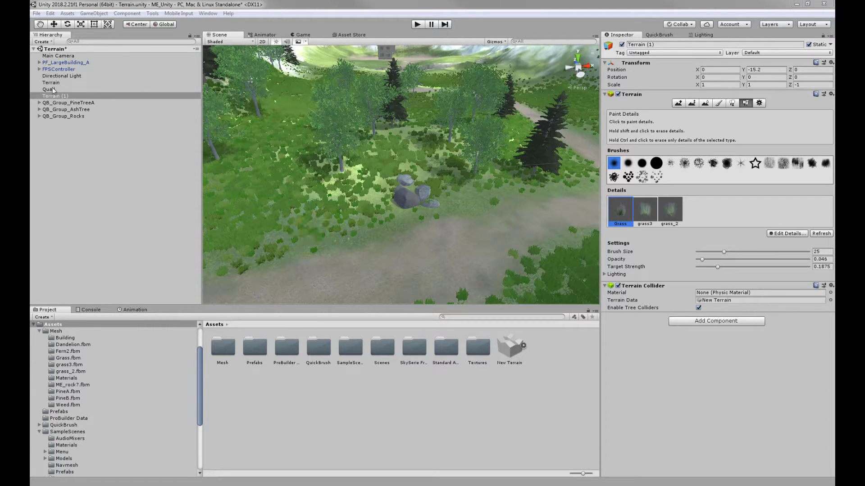
- Save the current Terrain scene
click(54, 75)
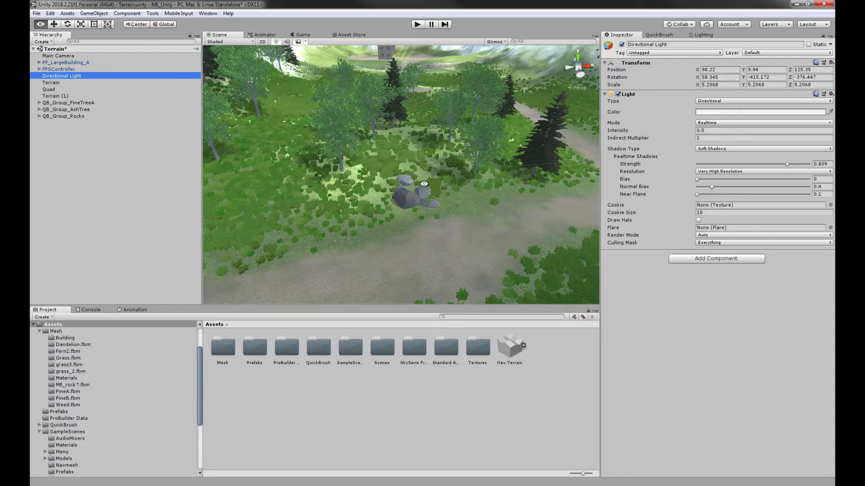
alt+drag(424, 181, 427, 150)
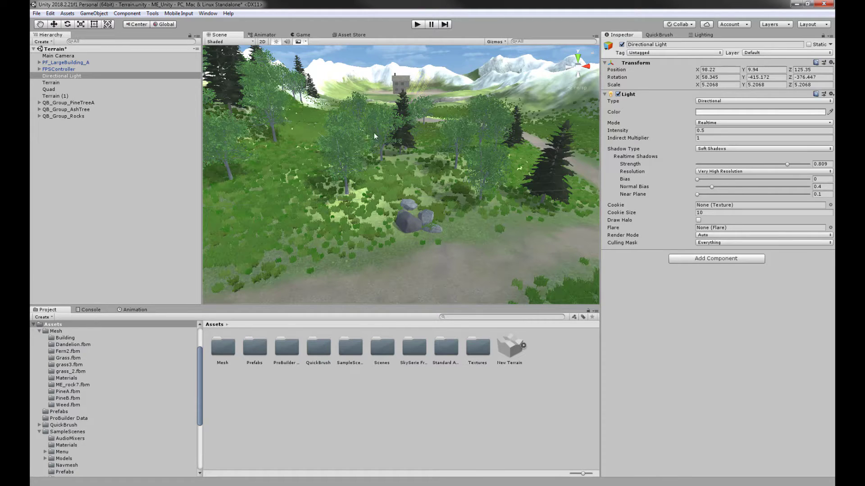
click(36, 14)
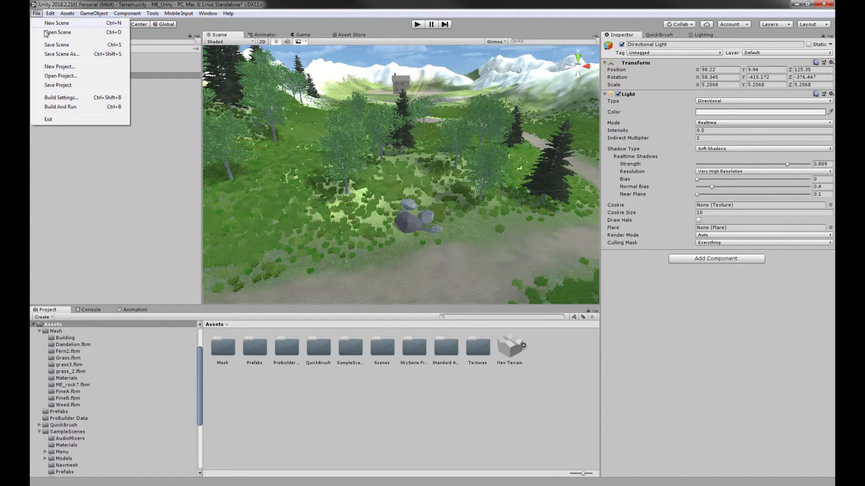
click(59, 45)
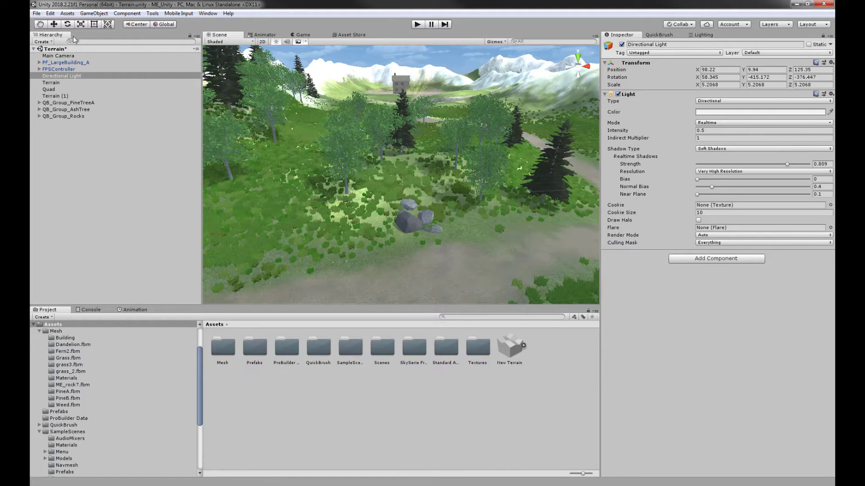
- Replace SampleScene with the open Terrain scene in the build settings' list of scenes to build
click(36, 14)
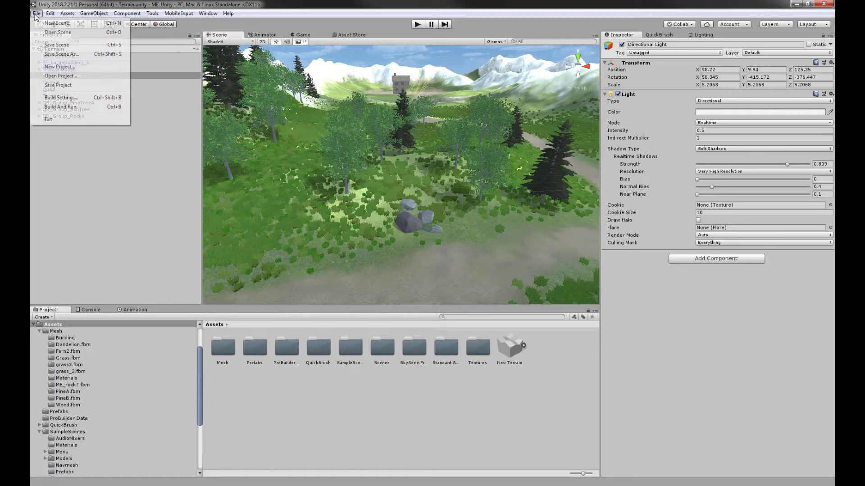
click(61, 97)
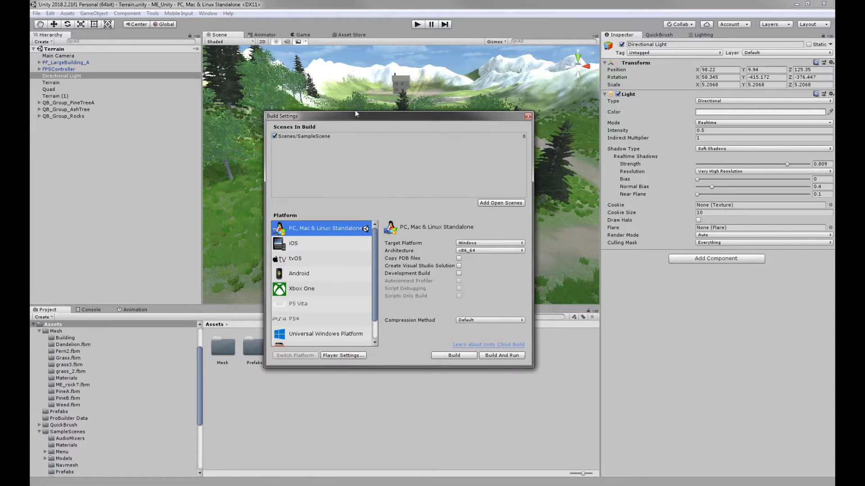
drag(358, 118, 293, 159)
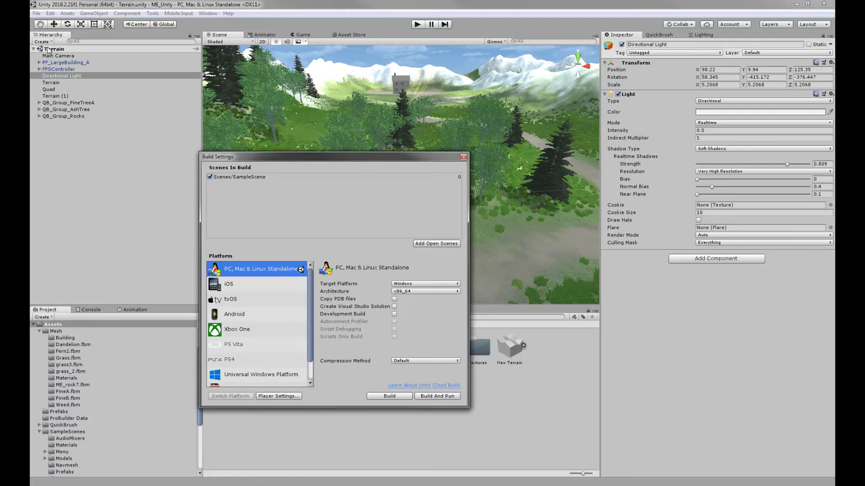
click(230, 177)
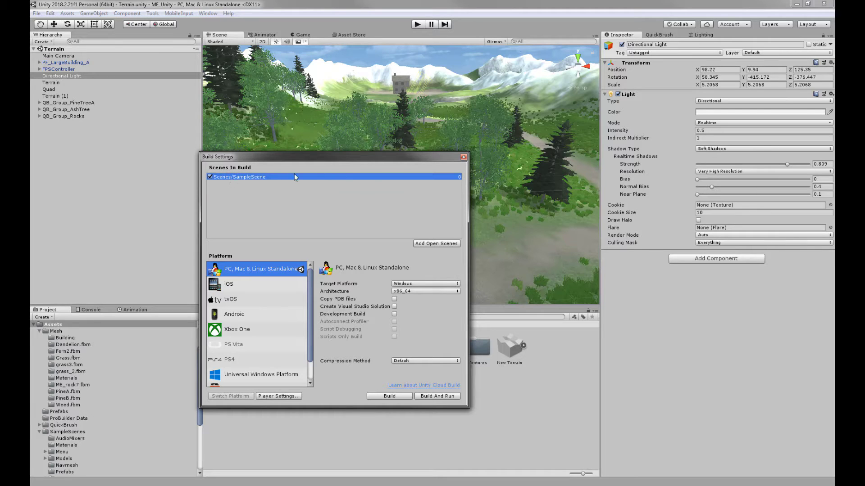
key(Delete)
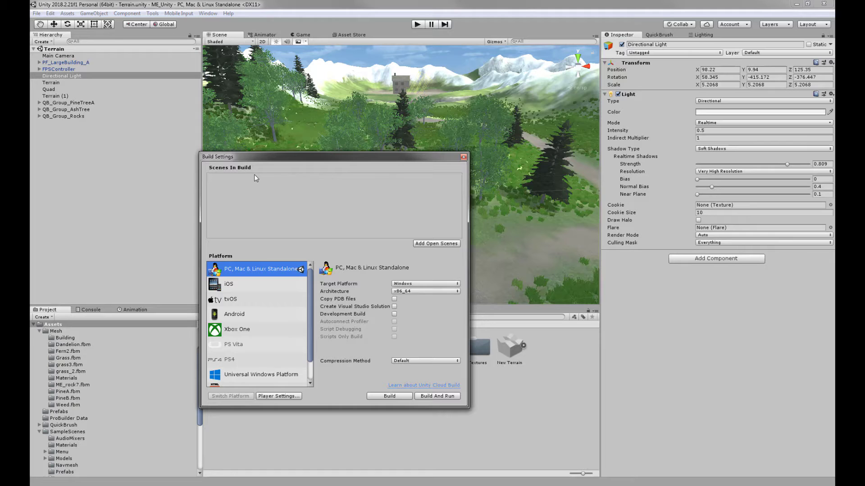
click(442, 244)
drag(317, 158, 301, 119)
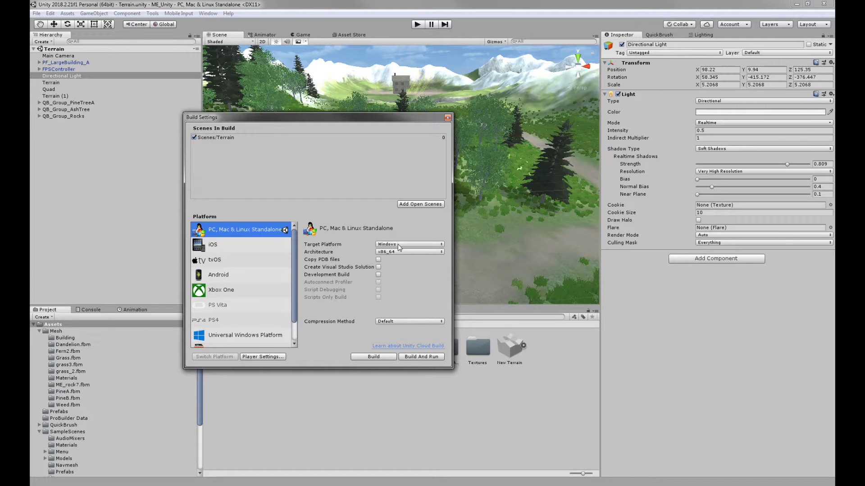
- Choose PC, Mac & Linux Standalone as the build platform with the x86_64 architecture
click(220, 245)
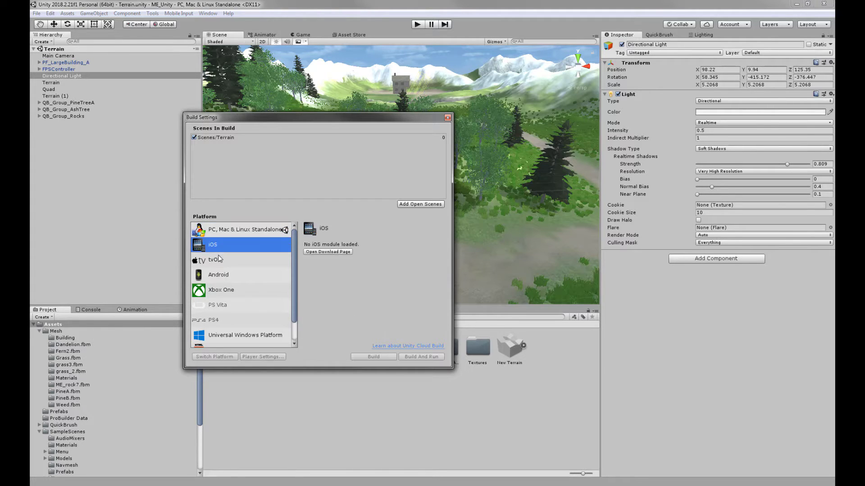
click(220, 261)
click(215, 232)
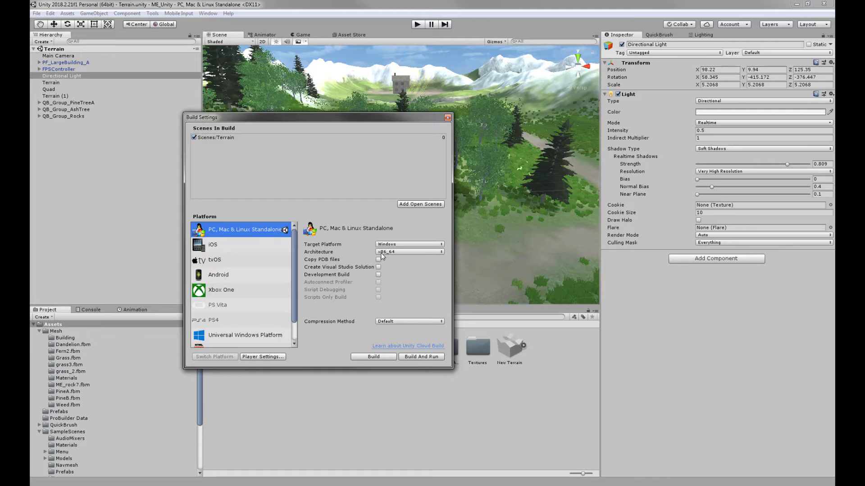
click(393, 252)
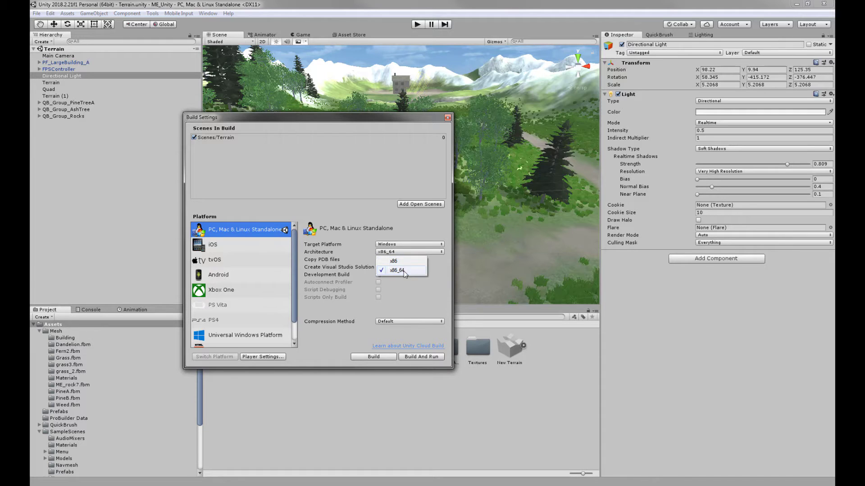
click(402, 272)
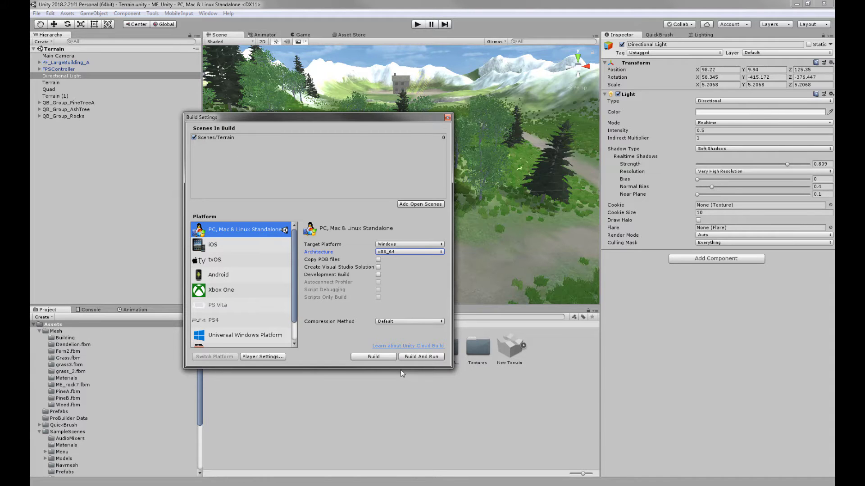
- Build the project into a new folder named Builds inside the Medieval Design folder
click(378, 358)
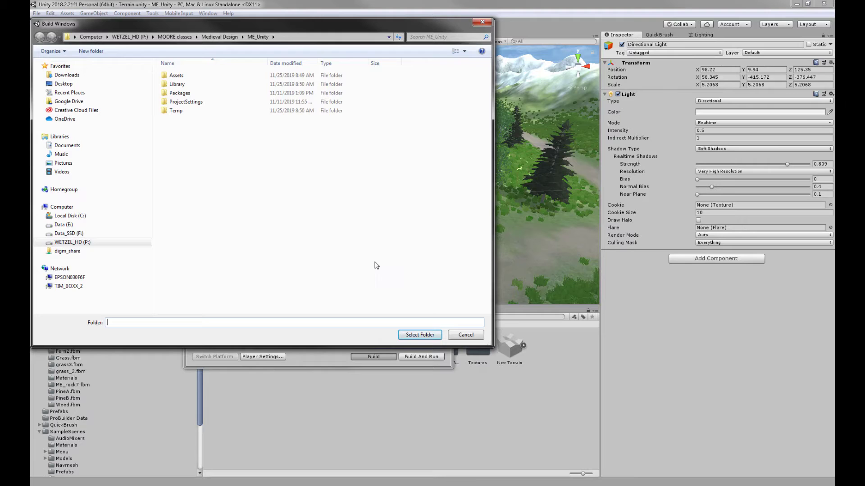
drag(314, 29, 410, 50)
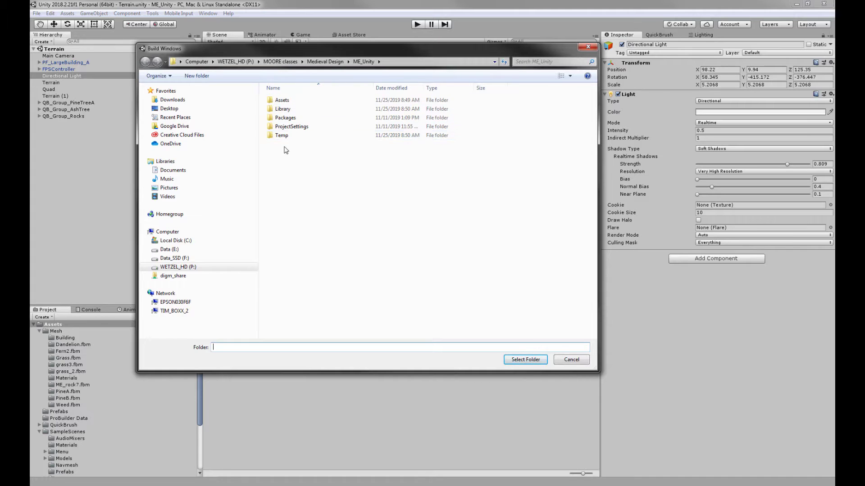
click(326, 61)
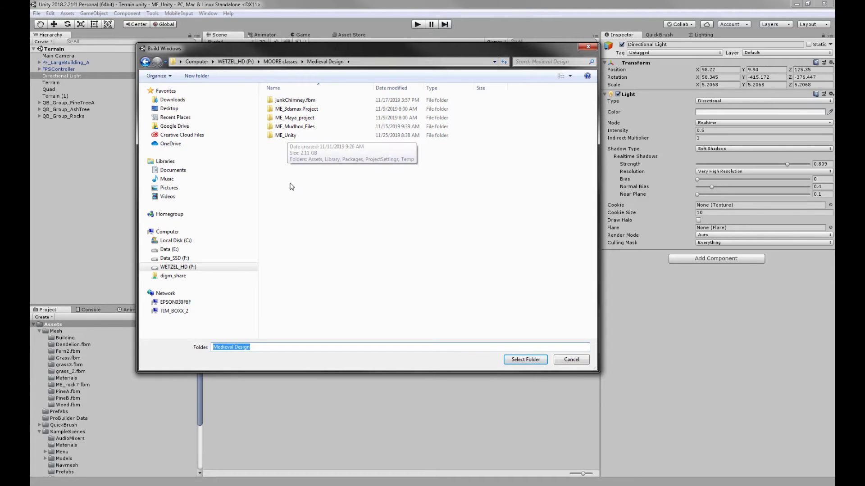
right_click(292, 198)
mouse_move(249, 206)
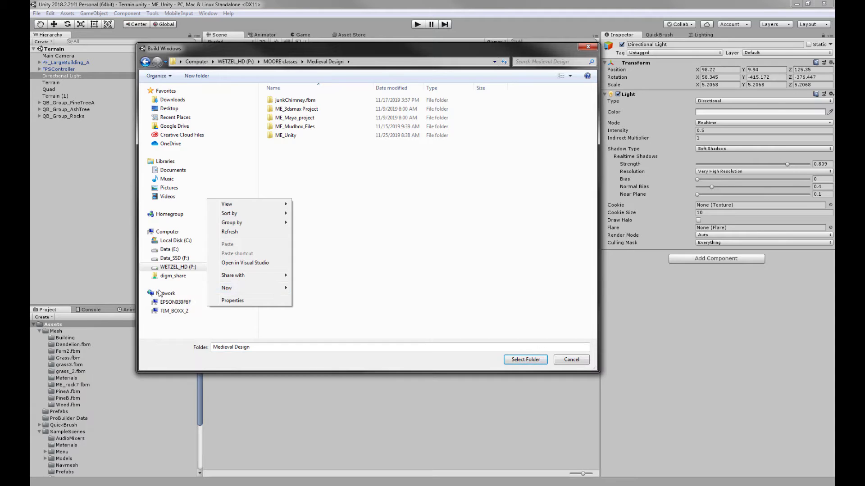
mouse_move(239, 290)
click(175, 290)
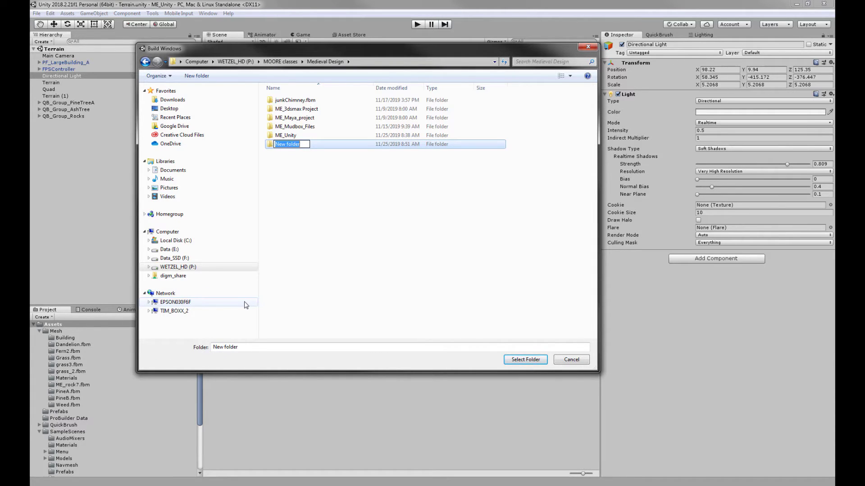
text(Builds)
key(Return)
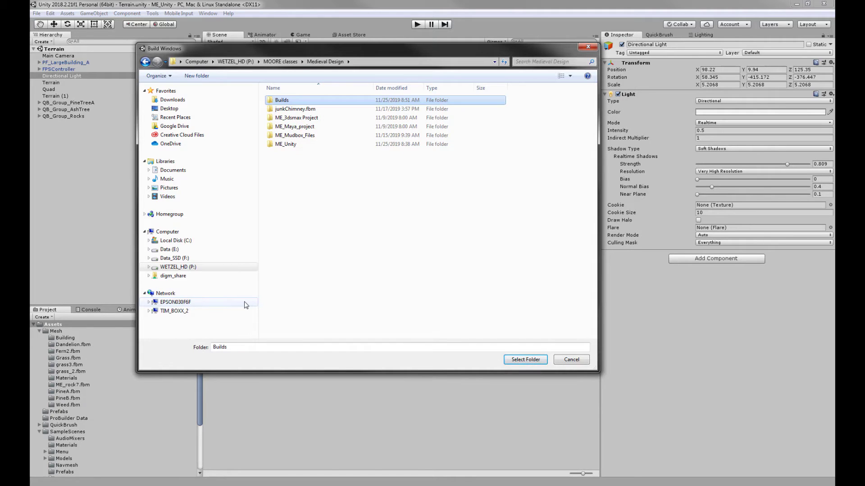
double_click(285, 100)
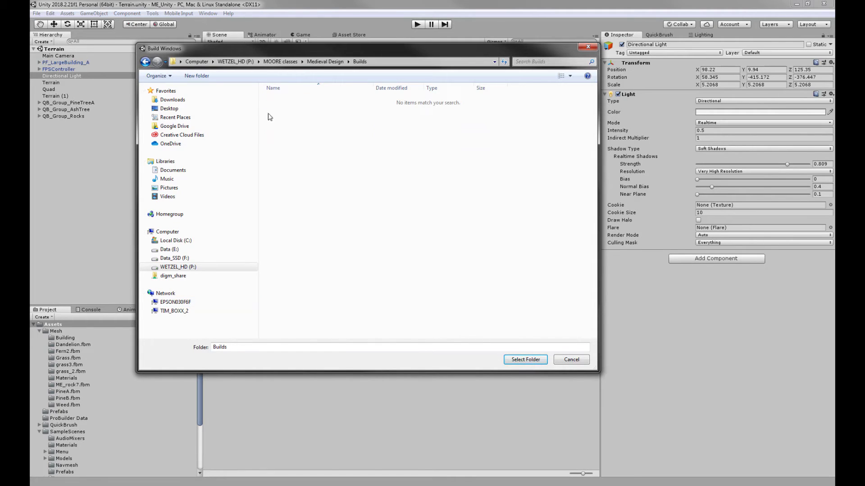
click(525, 360)
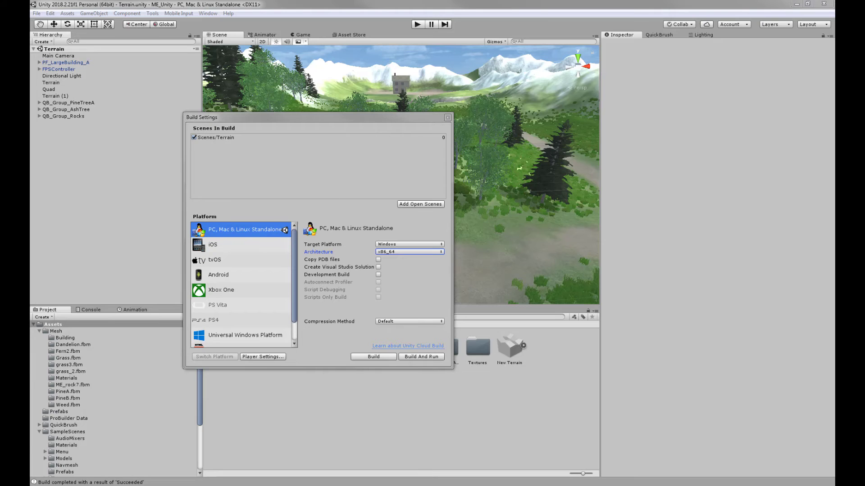
- Examine the full set of generated files and folders in the Builds folder
drag(539, 92, 485, 91)
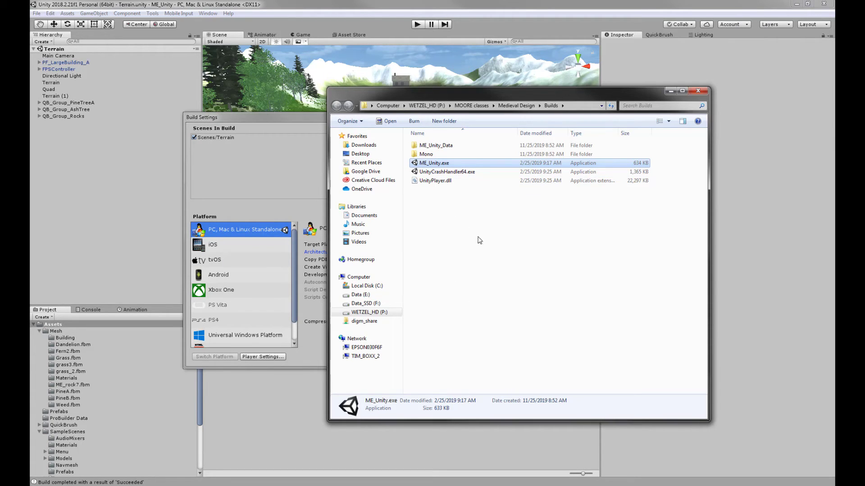
drag(481, 228, 399, 140)
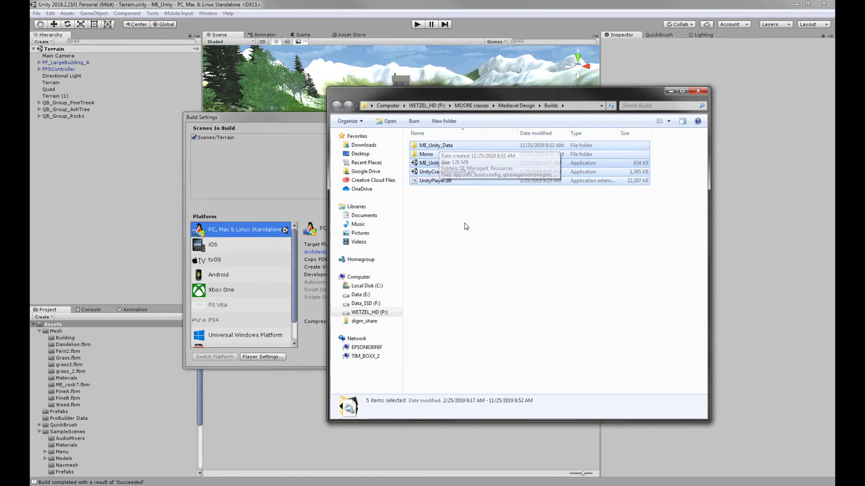
click(476, 258)
- Close the build settings, then clear away the other windows and launch the built ME_Unity.exe from the Builds folder in play mode
click(260, 158)
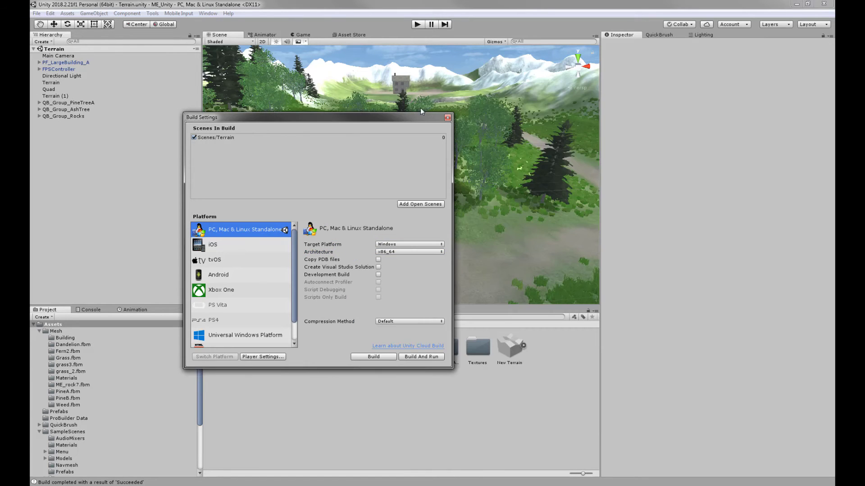
click(448, 118)
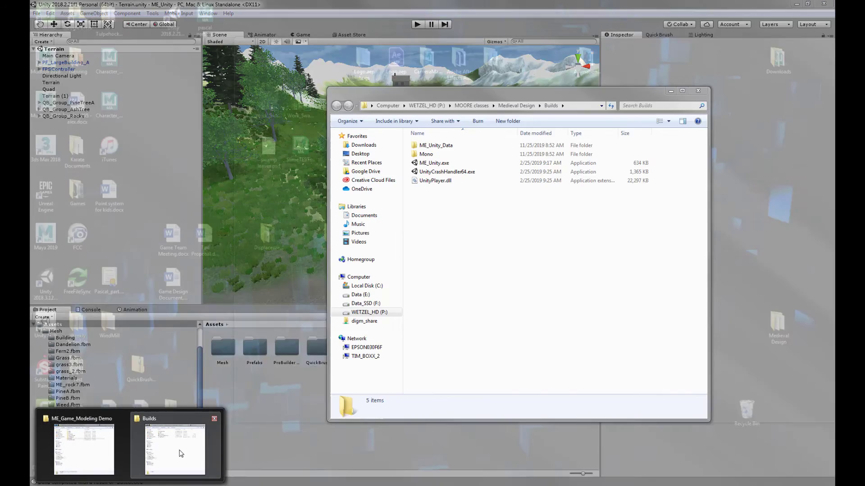
click(178, 448)
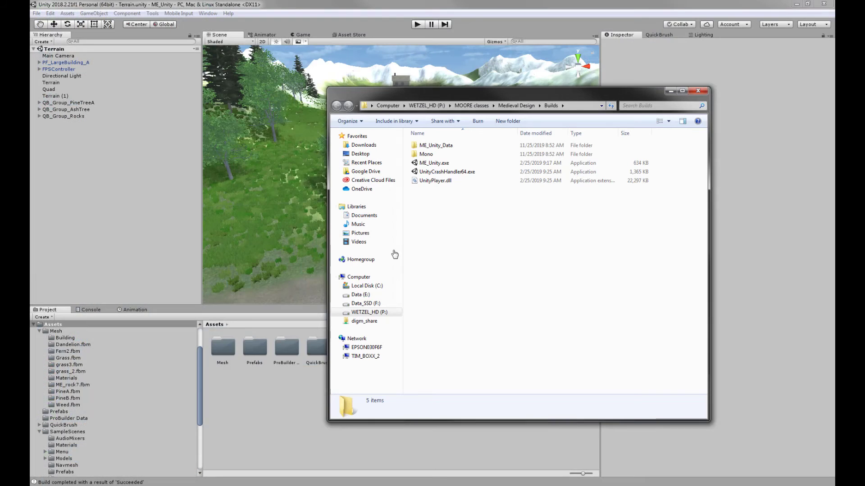
click(796, 4)
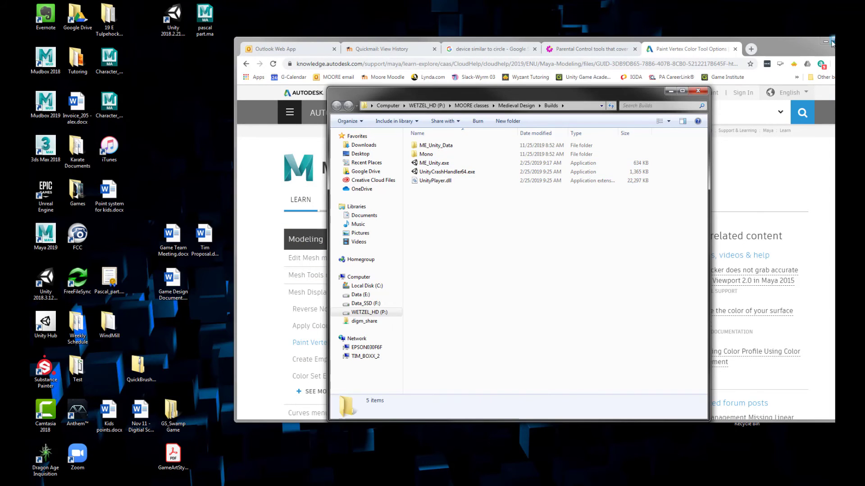
click(831, 41)
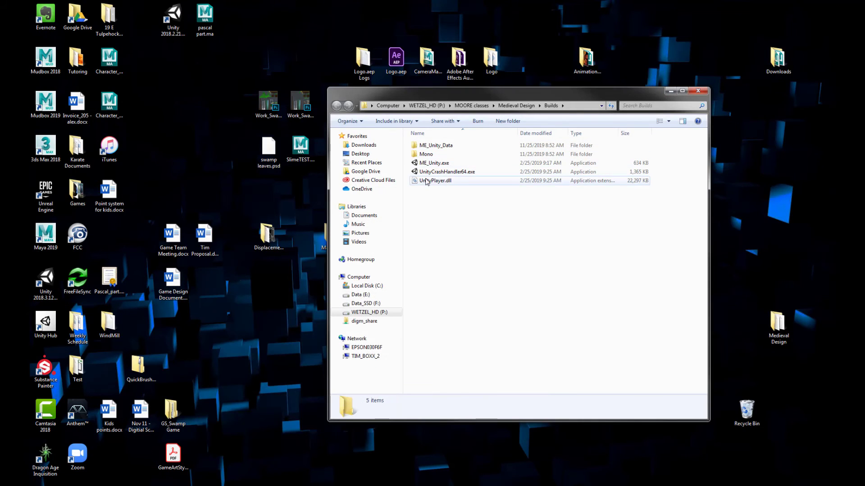
double_click(434, 163)
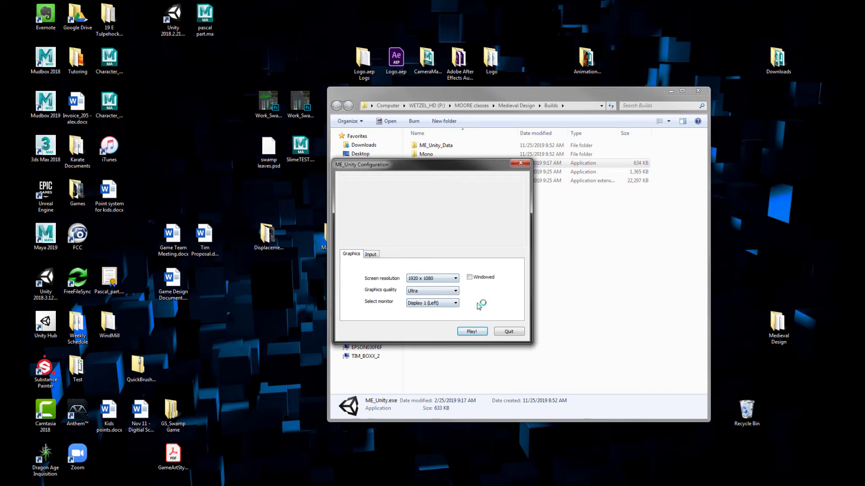
click(471, 332)
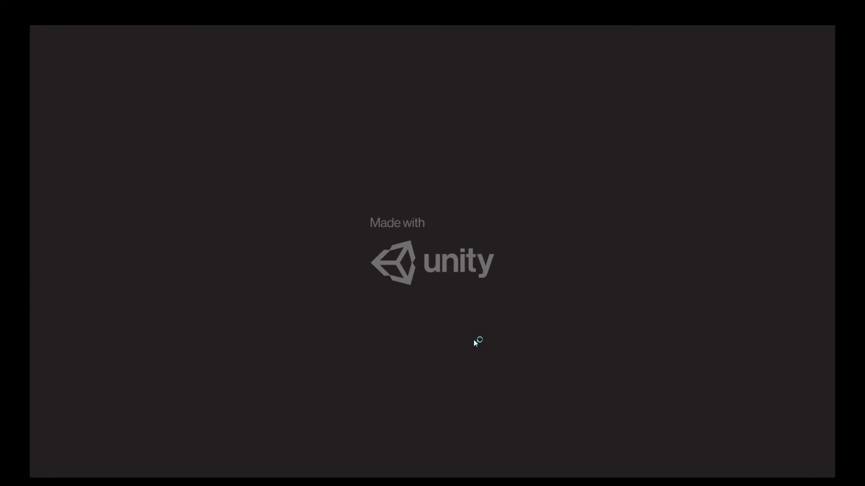